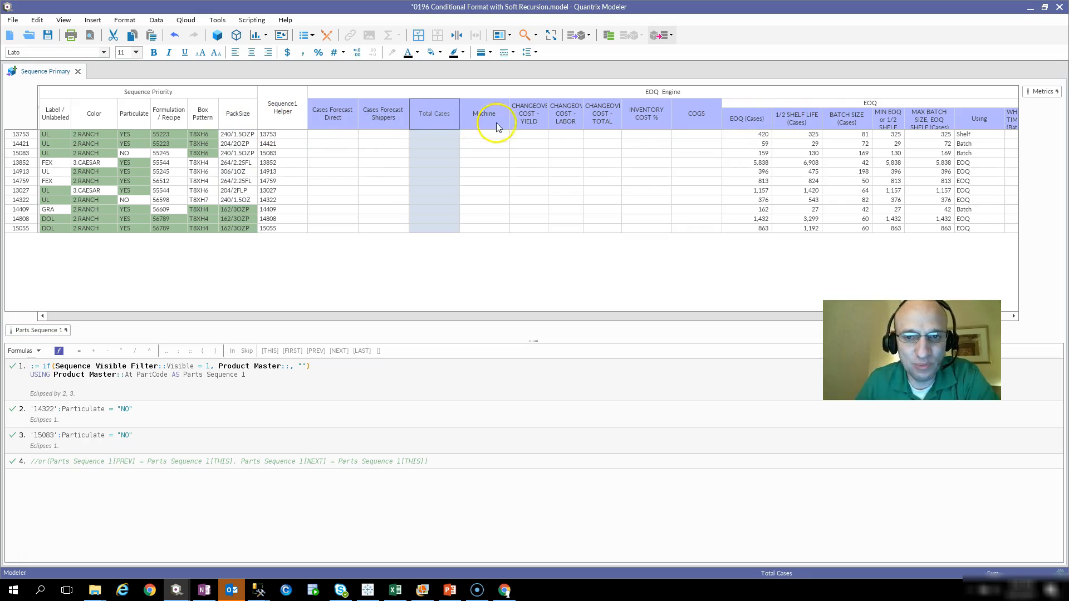
Examine the Sequence Priority and EOQ Engine columns and the individual part rows of the Sequence Primary matrix
{"action": "left_click", "coordinate": [99, 117]}
{"action": "left_click", "coordinate": [232, 108]}
{"action": "left_click", "coordinate": [281, 107]}
{"action": "left_click", "coordinate": [372, 116]}
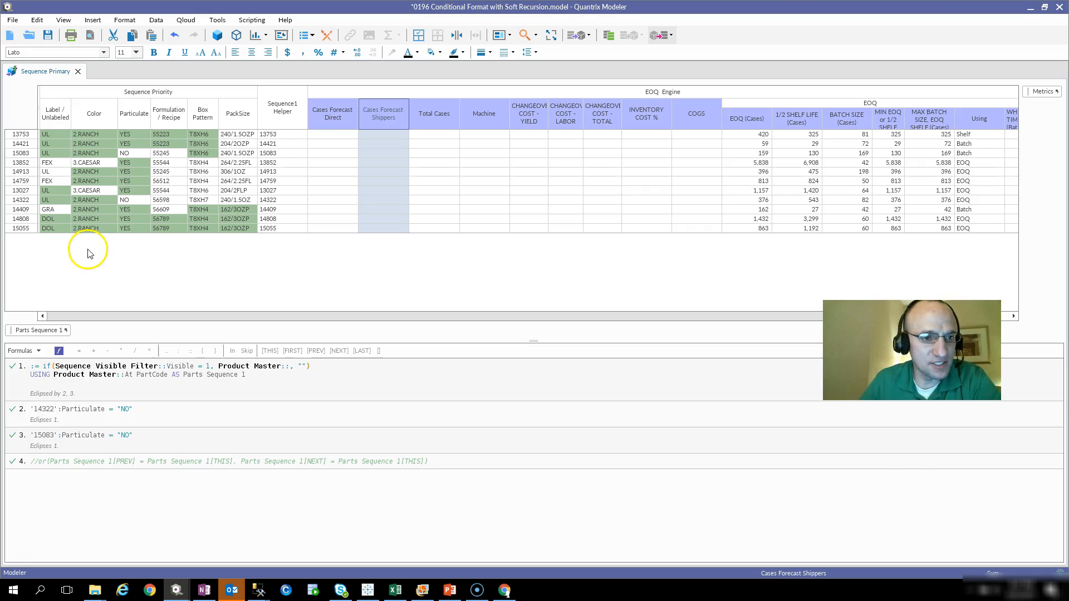
{"action": "left_click", "coordinate": [15, 181]}
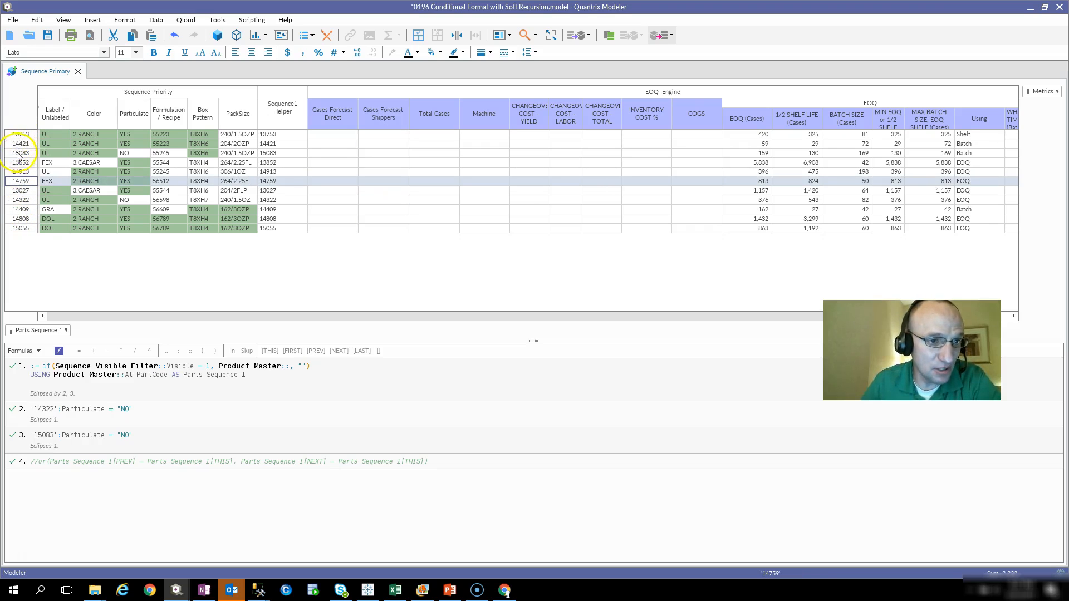
{"action": "left_click", "coordinate": [19, 221]}
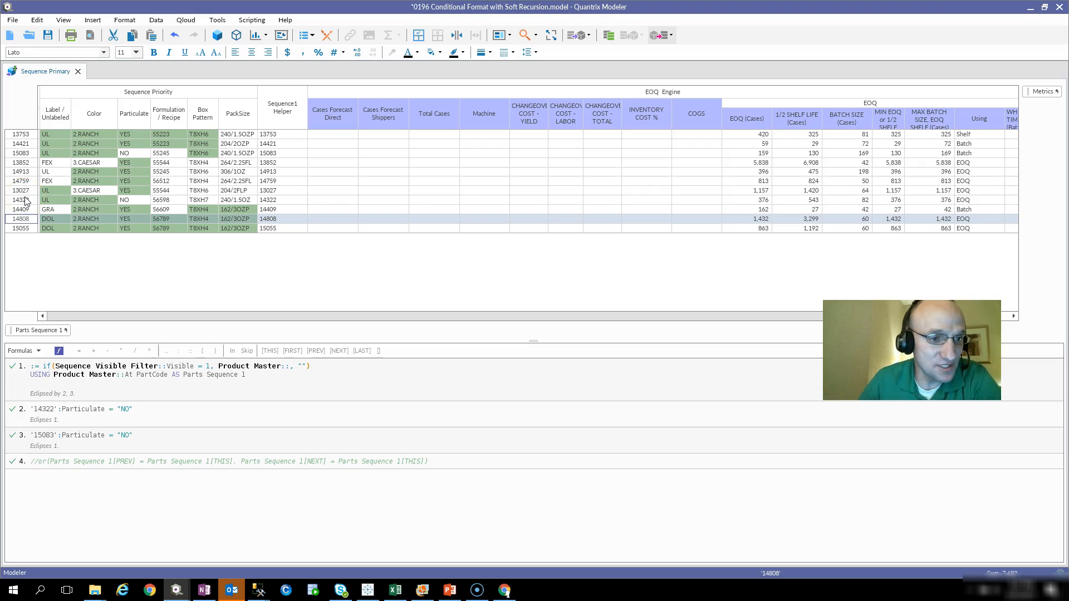
{"action": "left_click", "coordinate": [19, 153]}
{"action": "left_click", "coordinate": [23, 191]}
{"action": "left_click", "coordinate": [20, 209]}
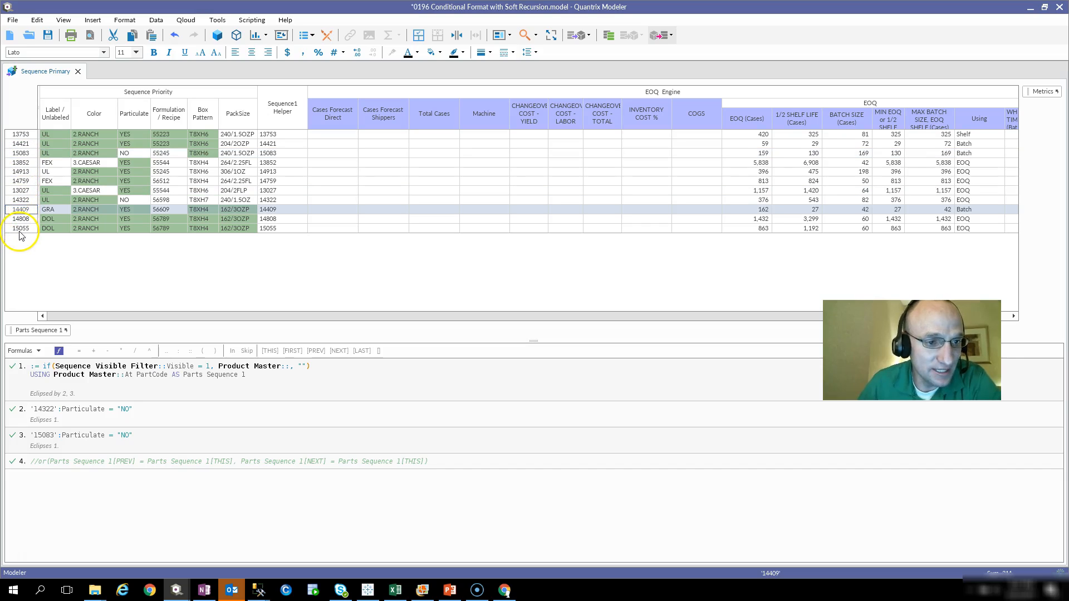
{"action": "left_click", "coordinate": [19, 228]}
{"action": "left_click", "coordinate": [21, 191]}
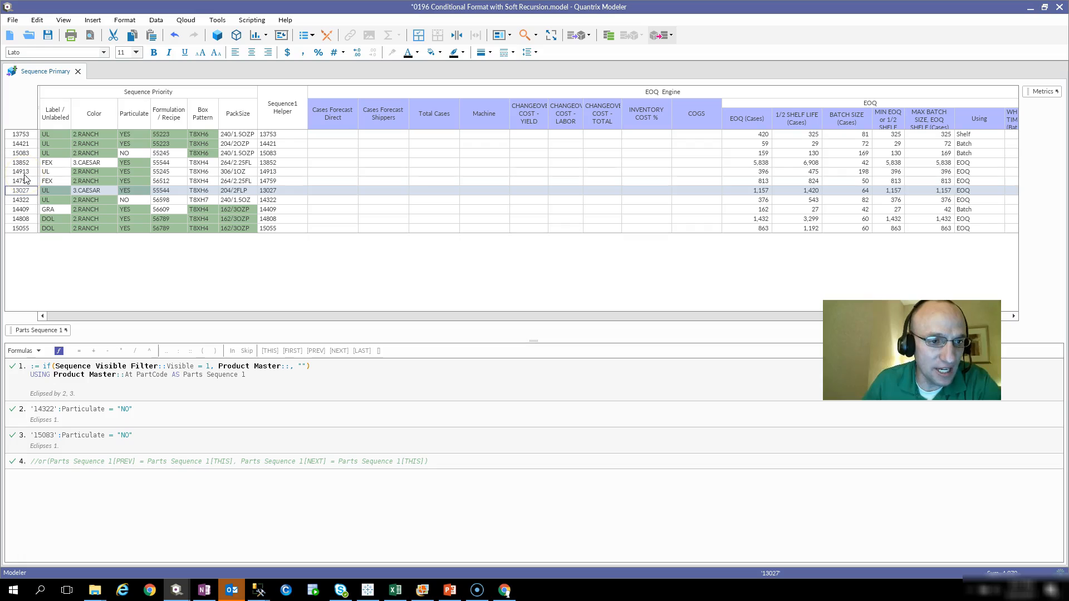
{"action": "left_click", "coordinate": [24, 175]}
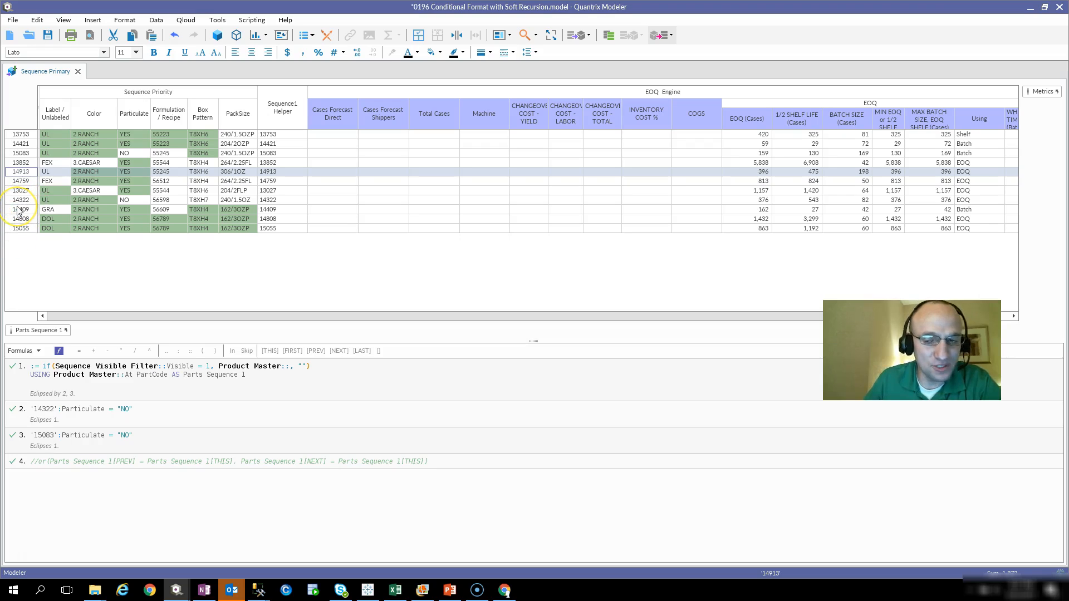
{"action": "left_click", "coordinate": [21, 135]}
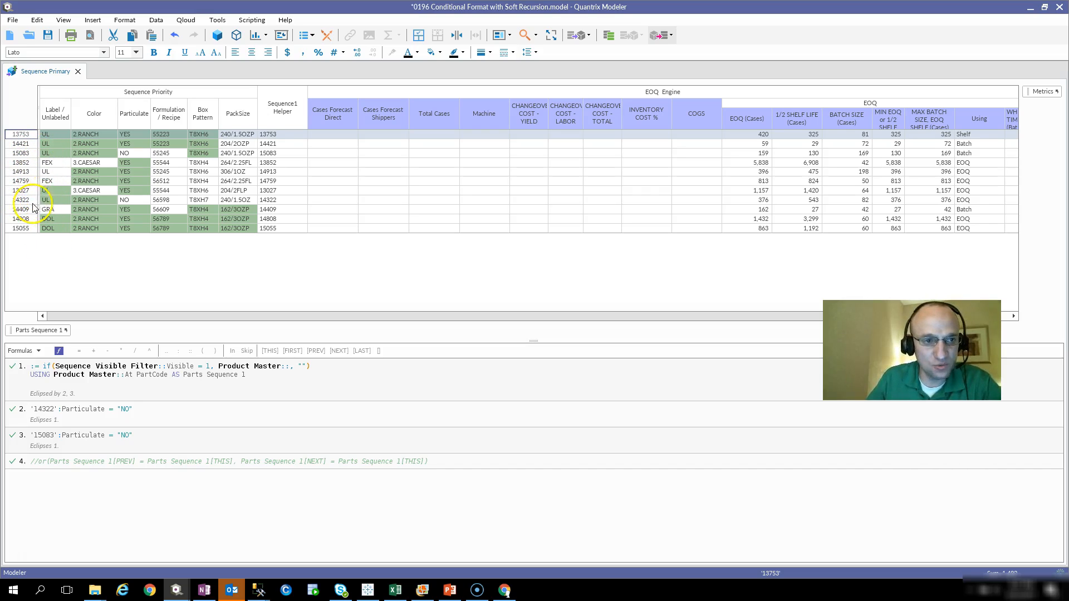
{"action": "left_click", "coordinate": [22, 173]}
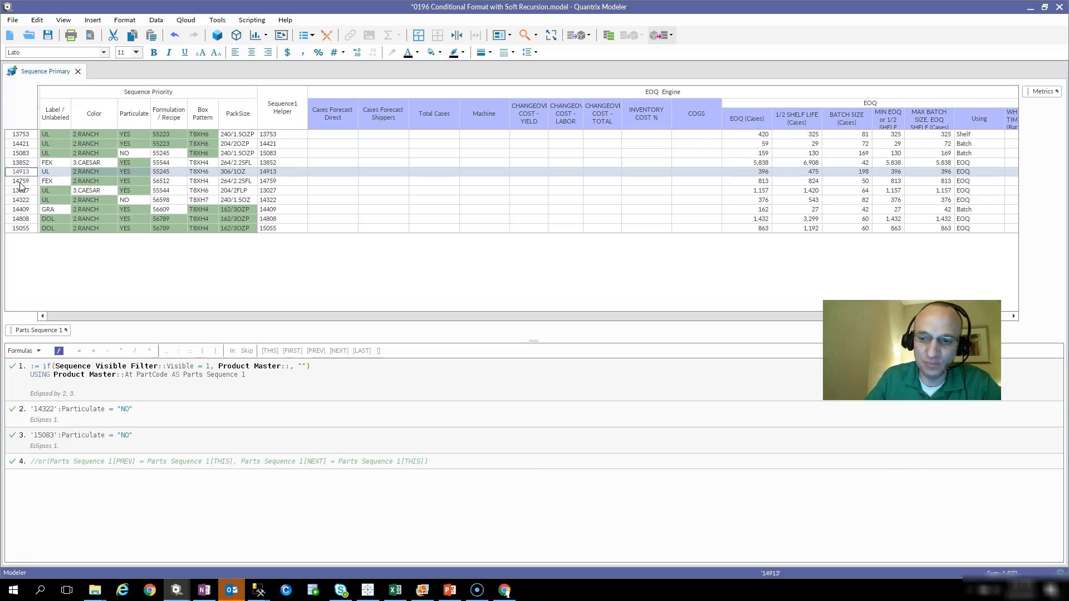
Insert a new item named RowID as the first column of the matrix, ahead of the Sequence Priority group
{"action": "left_click", "coordinate": [46, 109]}
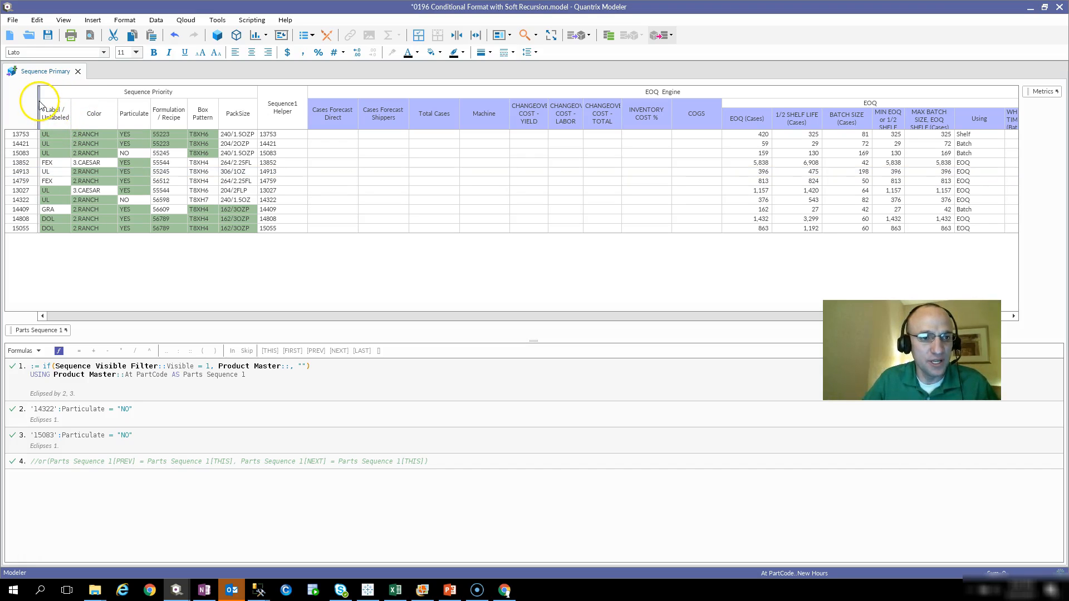
{"action": "left_click", "coordinate": [61, 118]}
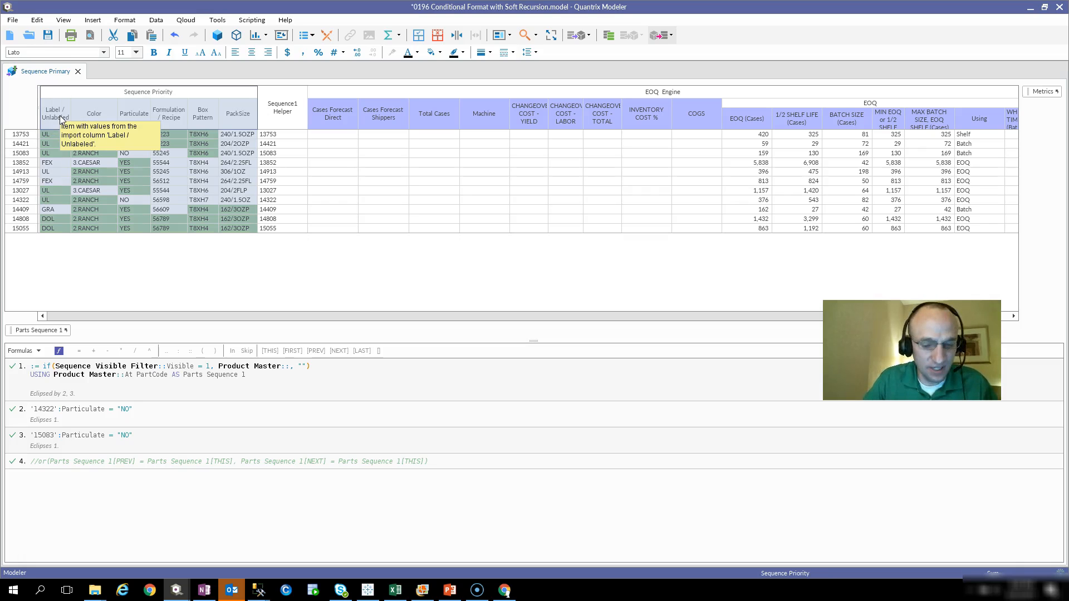
{"action": "key", "text": "Return"}
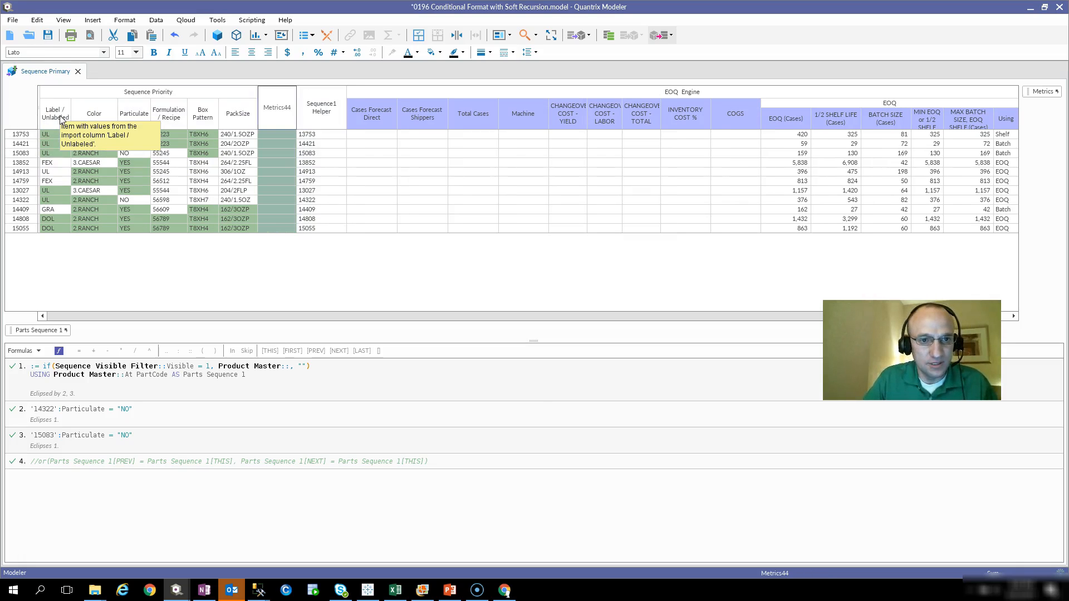
{"action": "key", "text": "alt+Left"}
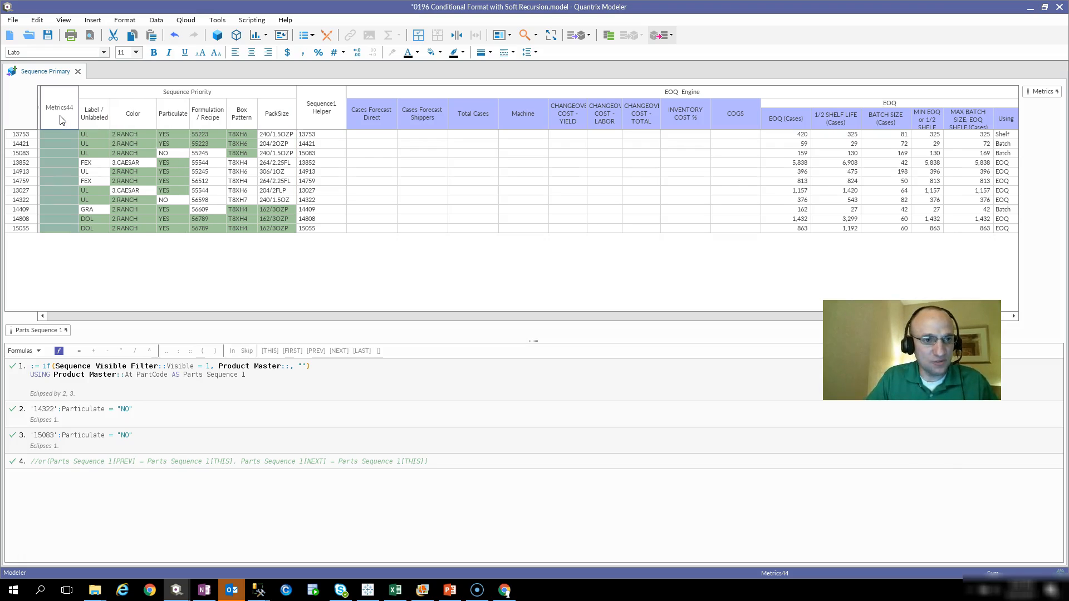
{"action": "type", "text": "RowID"}
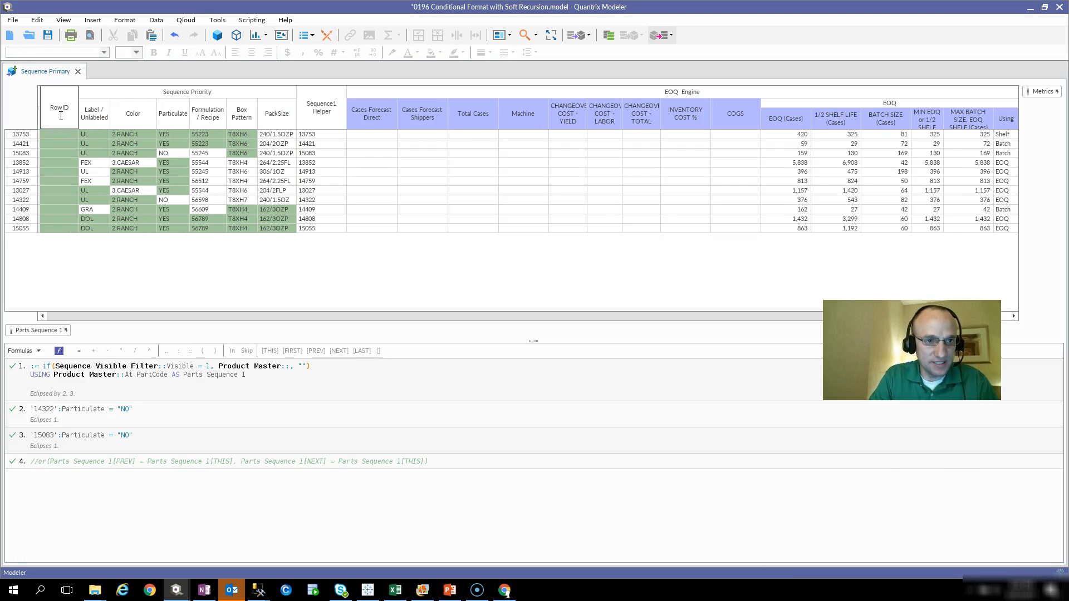
{"action": "key", "text": "Return"}
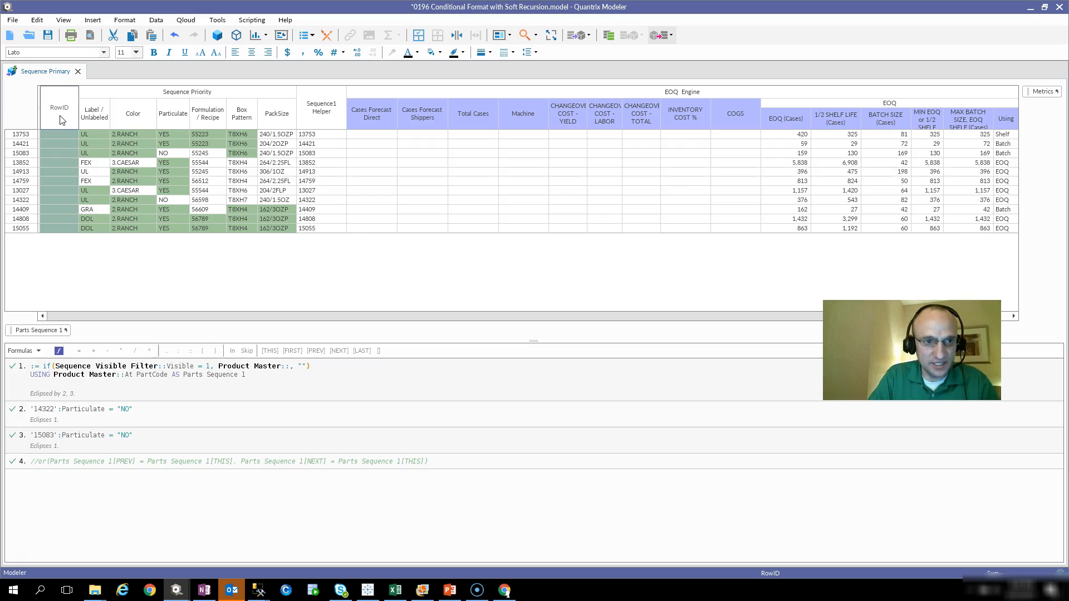
Add the formula RowID = #Parts Sequence 1 to number the part rows
{"action": "type", "text": "= "}
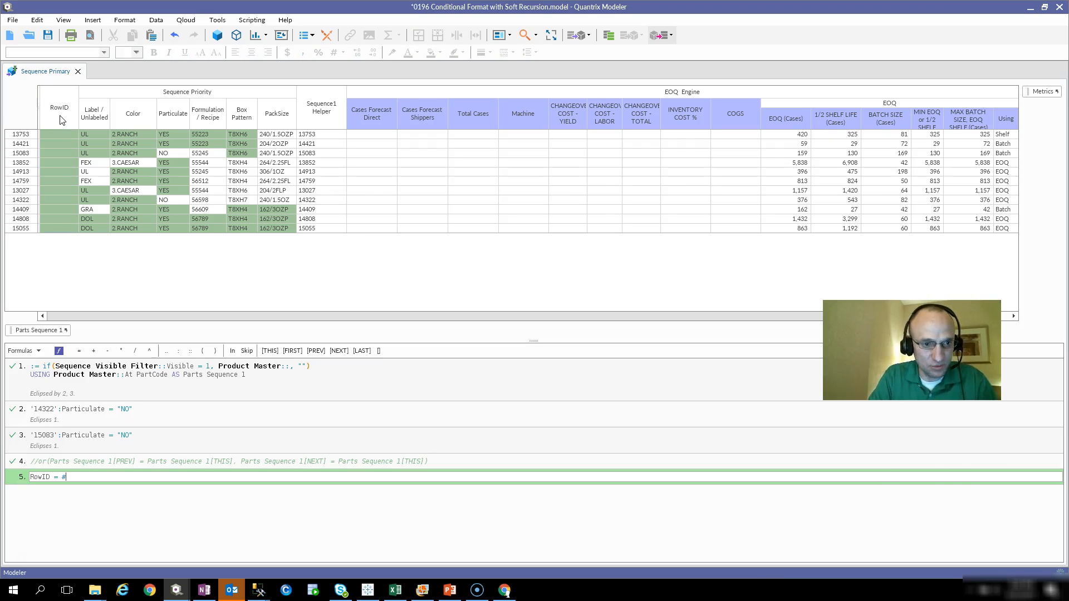
{"action": "type", "text": "#"}
{"action": "left_click", "coordinate": [40, 331]}
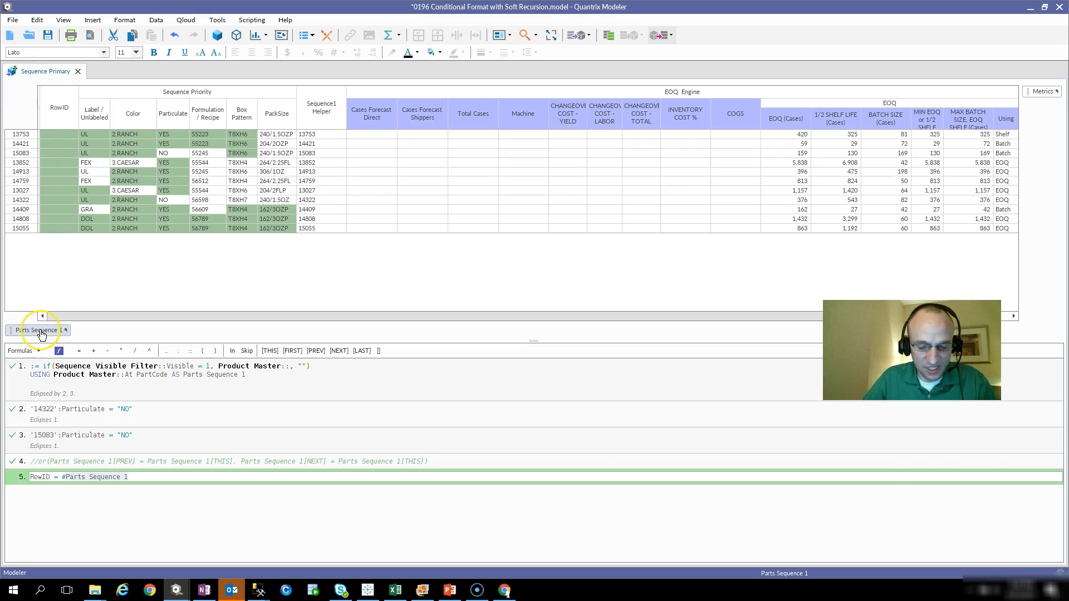
{"action": "key", "text": "Return"}
{"action": "left_click", "coordinate": [60, 144]}
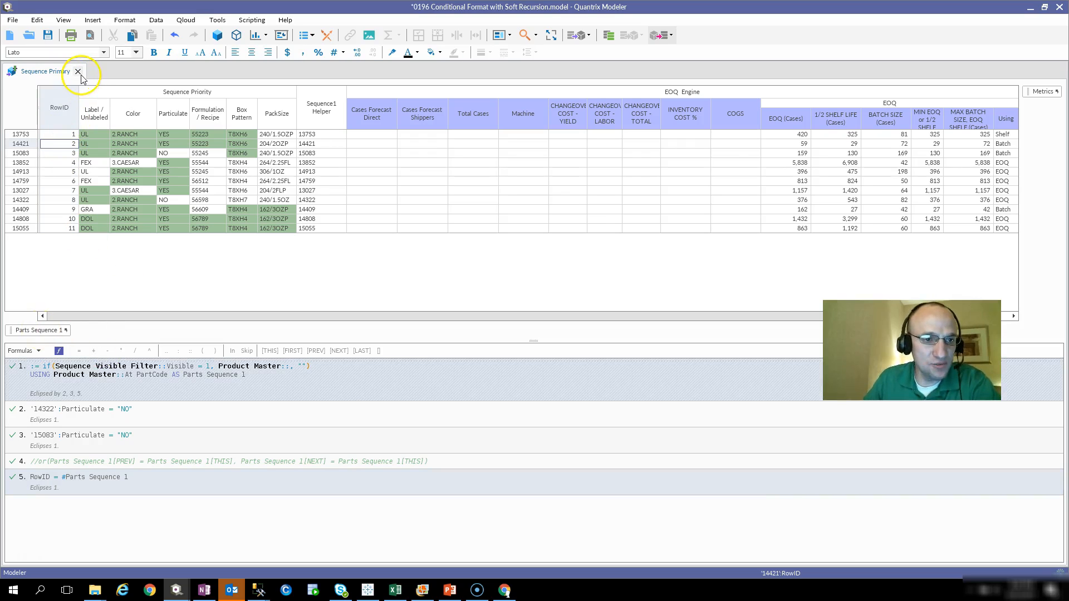
Review the RowID numbering against the part rows and look across the matrix's remaining columns
{"action": "left_click", "coordinate": [69, 134]}
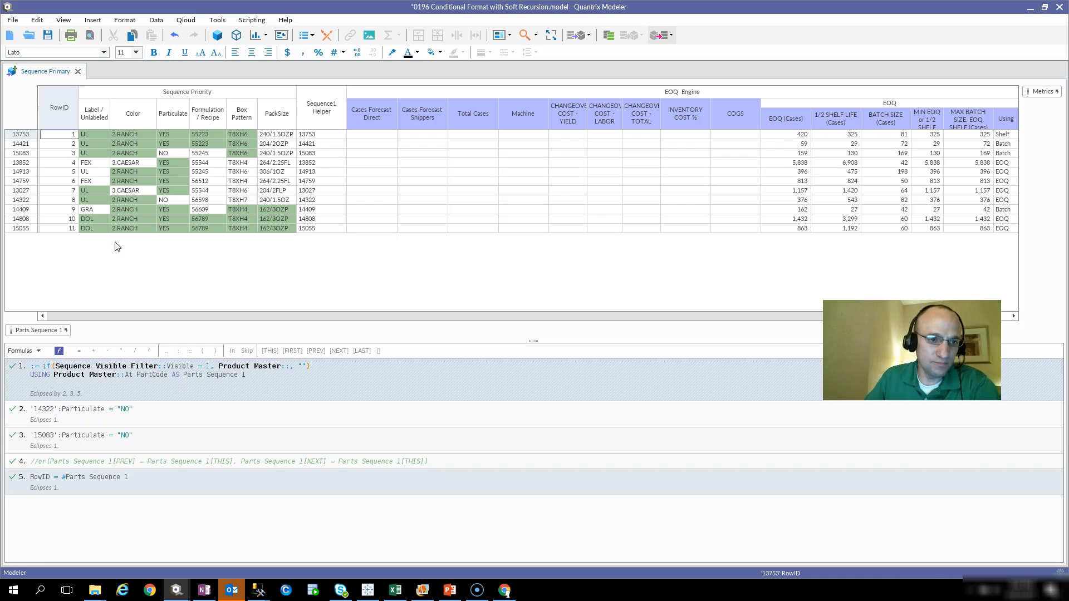
{"action": "left_click", "coordinate": [66, 200]}
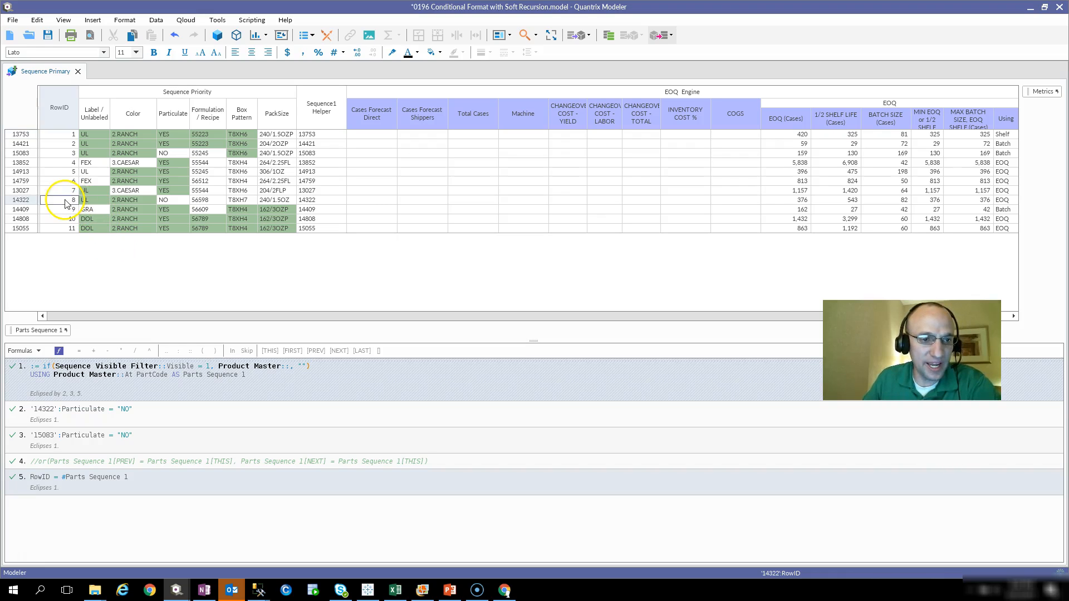
{"action": "left_click", "coordinate": [31, 203]}
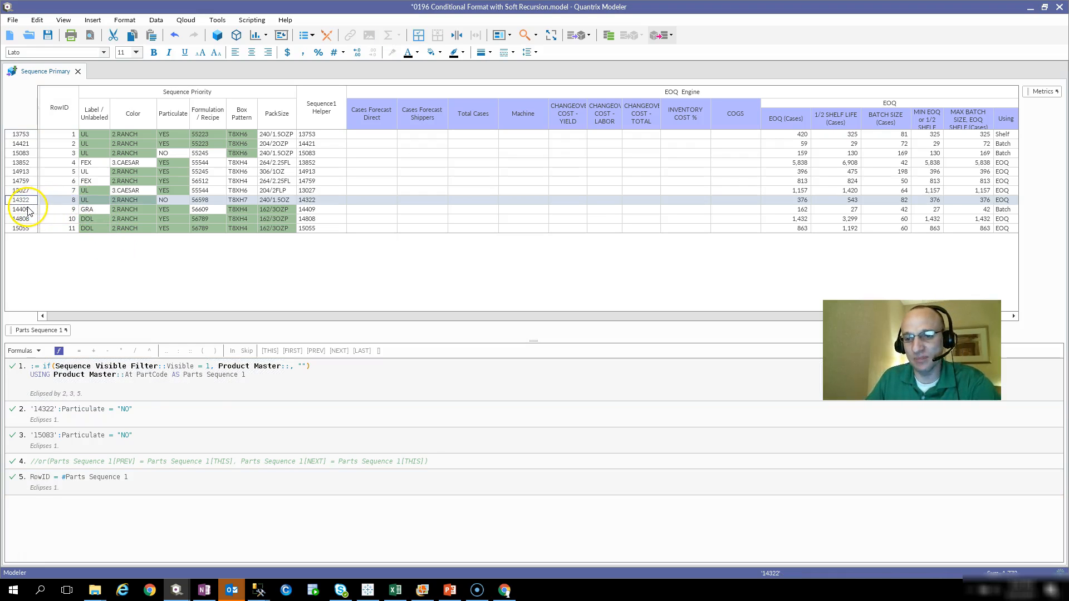
{"action": "left_click", "coordinate": [25, 164]}
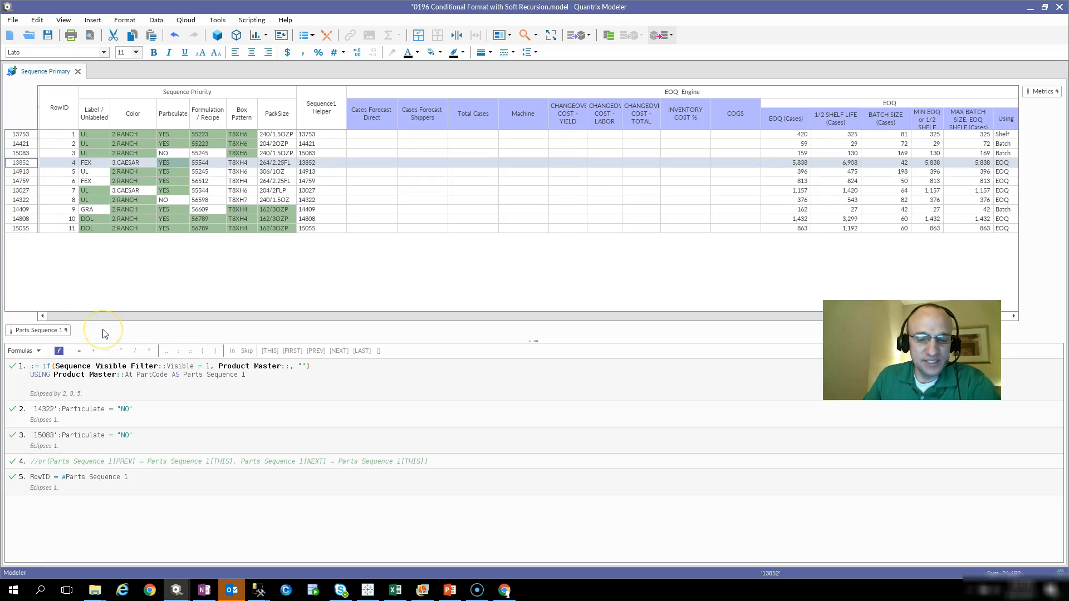
{"action": "left_click_drag", "start_coordinate": [89, 316], "coordinate": [256, 356]}
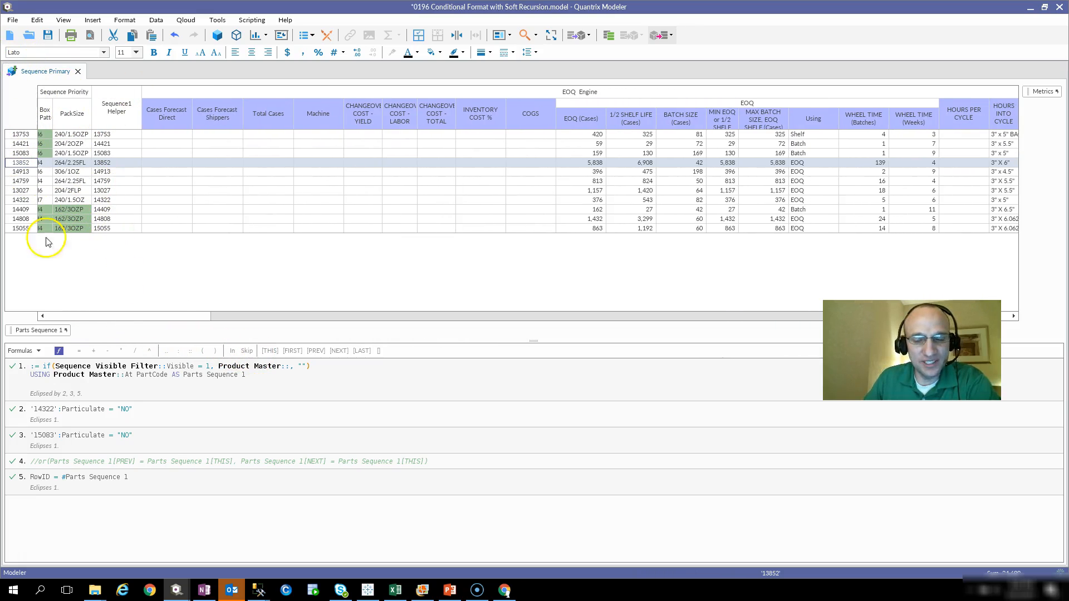
{"action": "left_click_drag", "start_coordinate": [263, 310], "coordinate": [78, 315]}
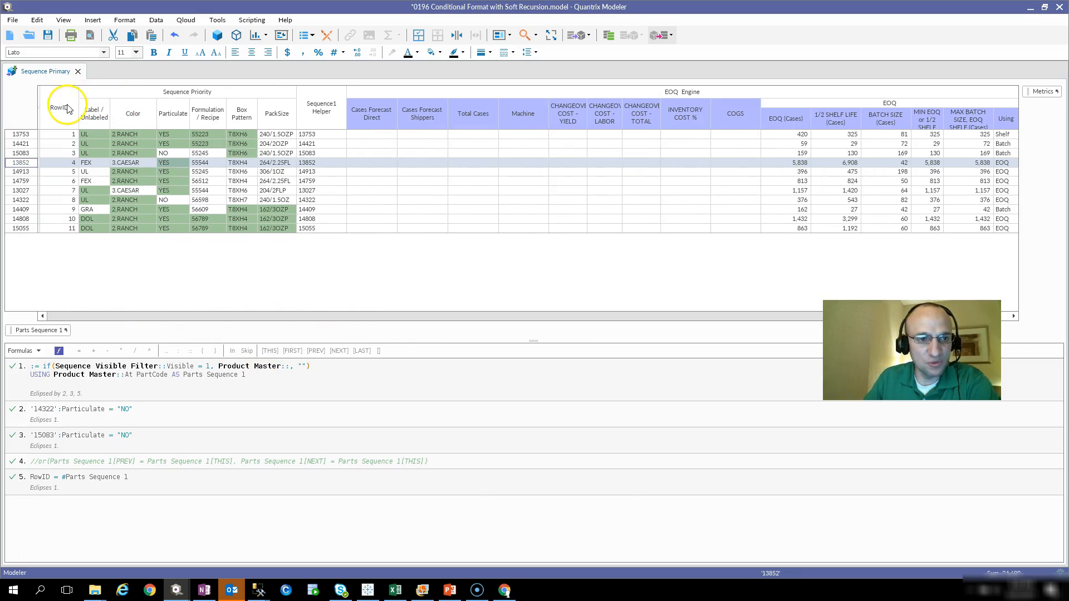
{"action": "left_click", "coordinate": [69, 109]}
{"action": "left_click", "coordinate": [95, 113]}
{"action": "left_click", "coordinate": [69, 111]}
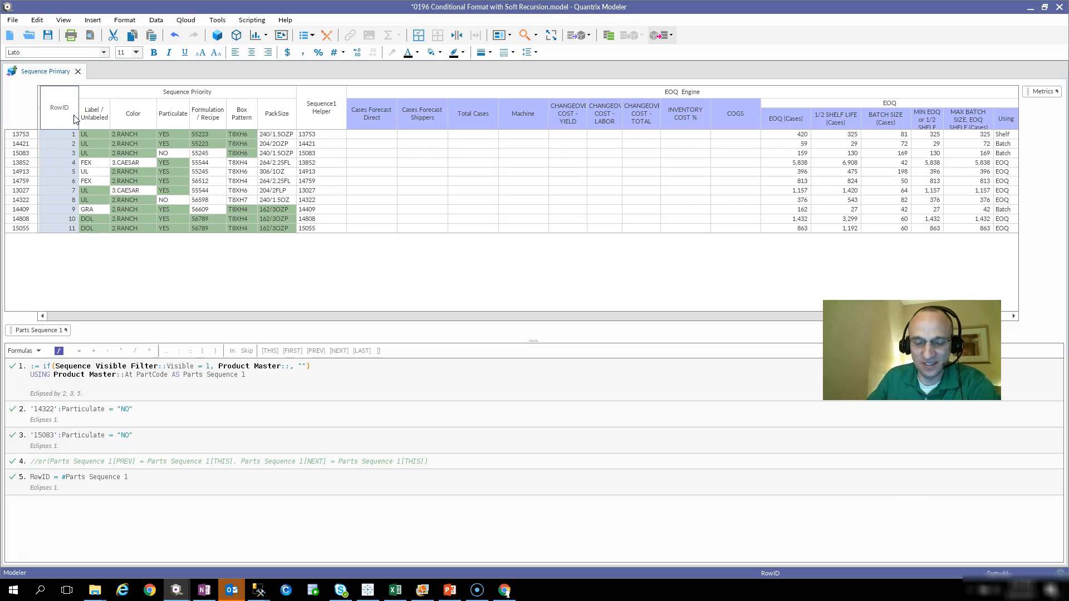
{"action": "left_click_drag", "start_coordinate": [114, 316], "coordinate": [890, 384]}
{"action": "left_click_drag", "start_coordinate": [0, 312], "coordinate": [1, 310]}
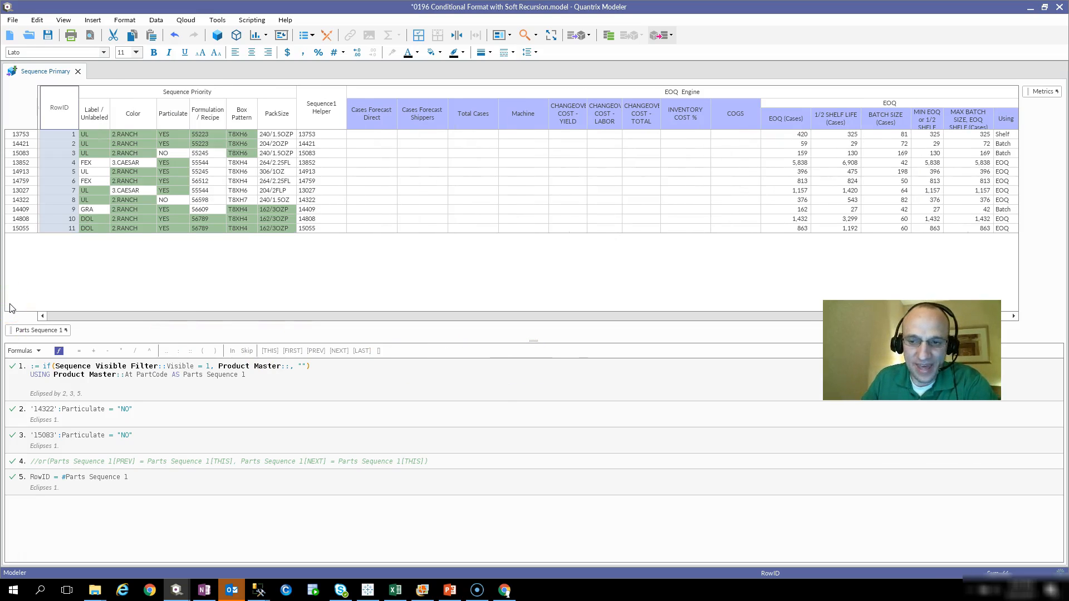
Start a new item descriptor named RowID for the Parts Sequence 1 category
{"action": "right_click", "coordinate": [33, 330]}
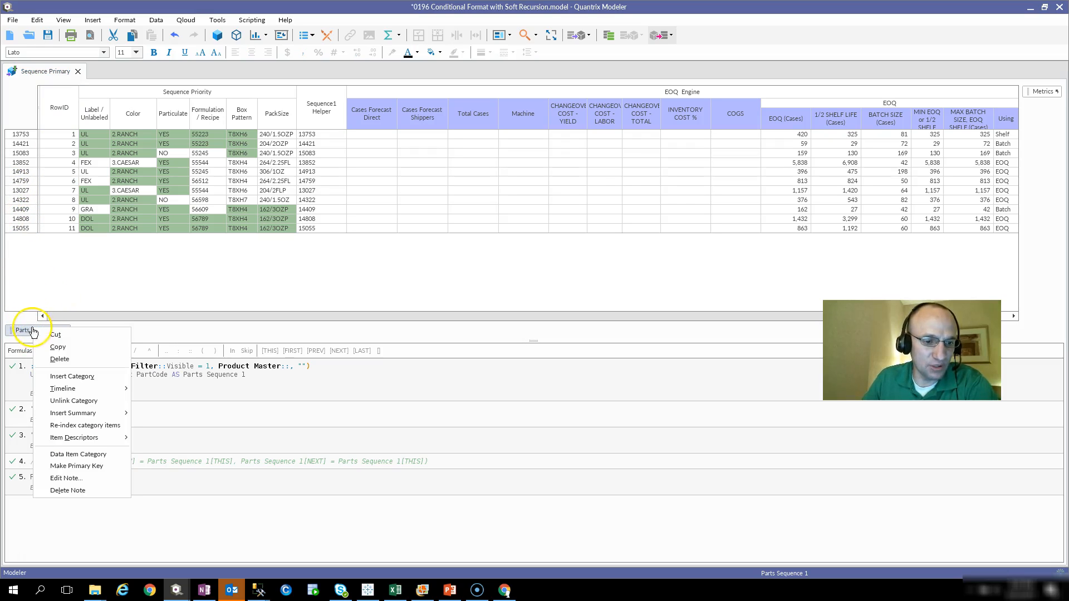
{"action": "mouse_move", "coordinate": [111, 438]}
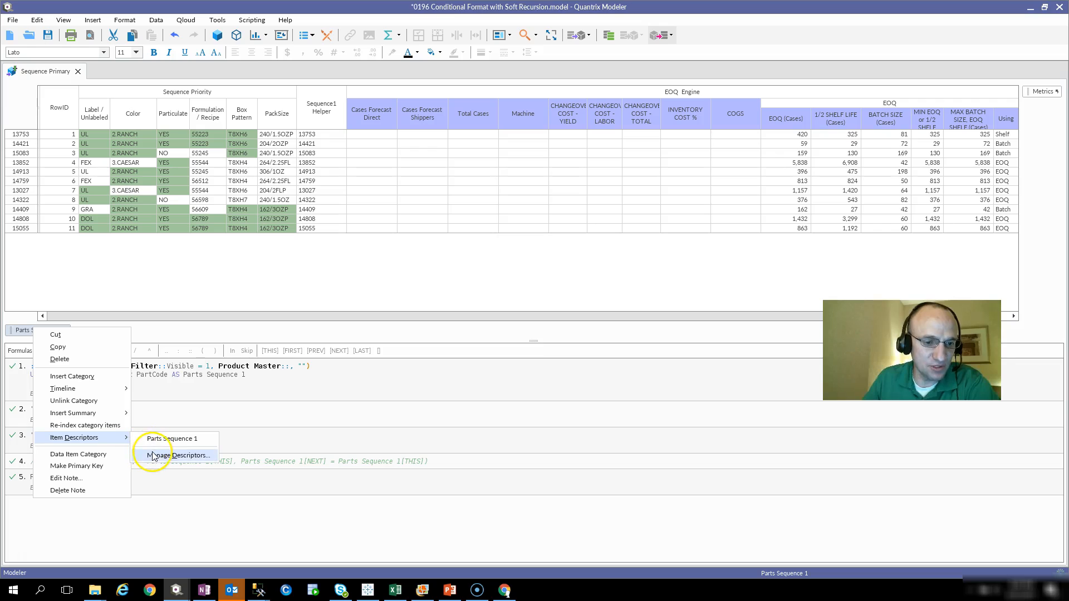
{"action": "left_click", "coordinate": [151, 452]}
{"action": "left_click", "coordinate": [526, 315]}
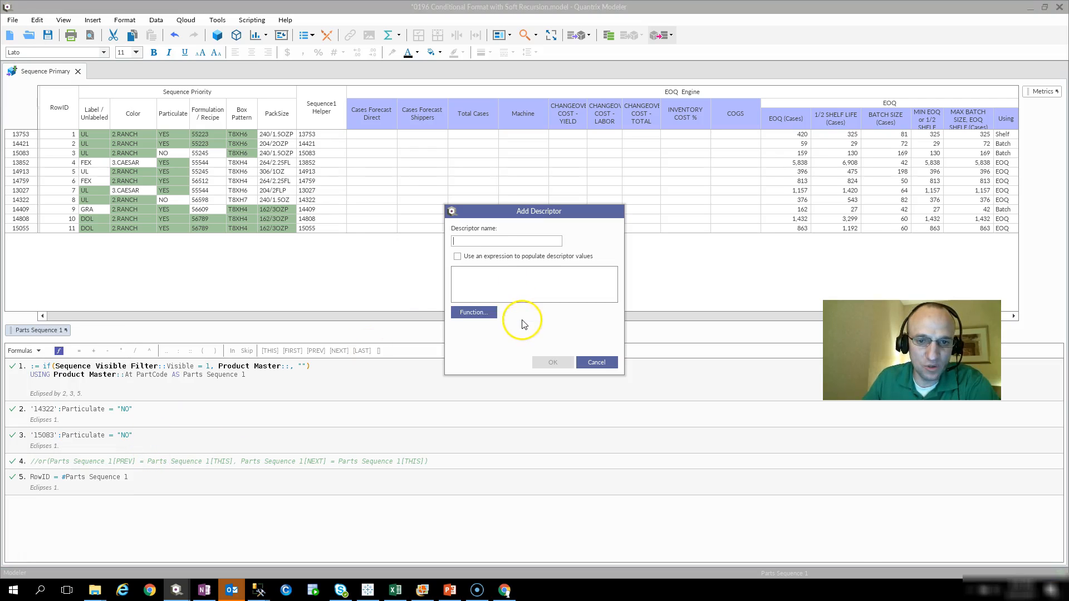
{"action": "left_click", "coordinate": [485, 240]}
{"action": "type", "text": "RowID"}
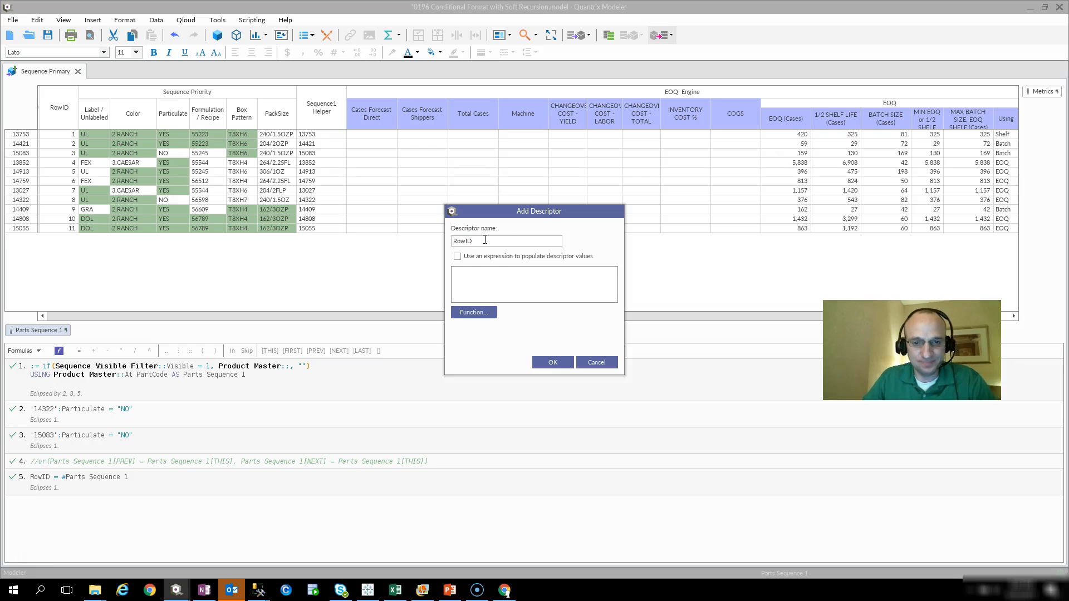
Populate the RowID descriptor with the expression Sequence Primary::Parts Sequence 1 and add it to the category
{"action": "left_click", "coordinate": [458, 257]}
{"action": "left_click", "coordinate": [477, 273]}
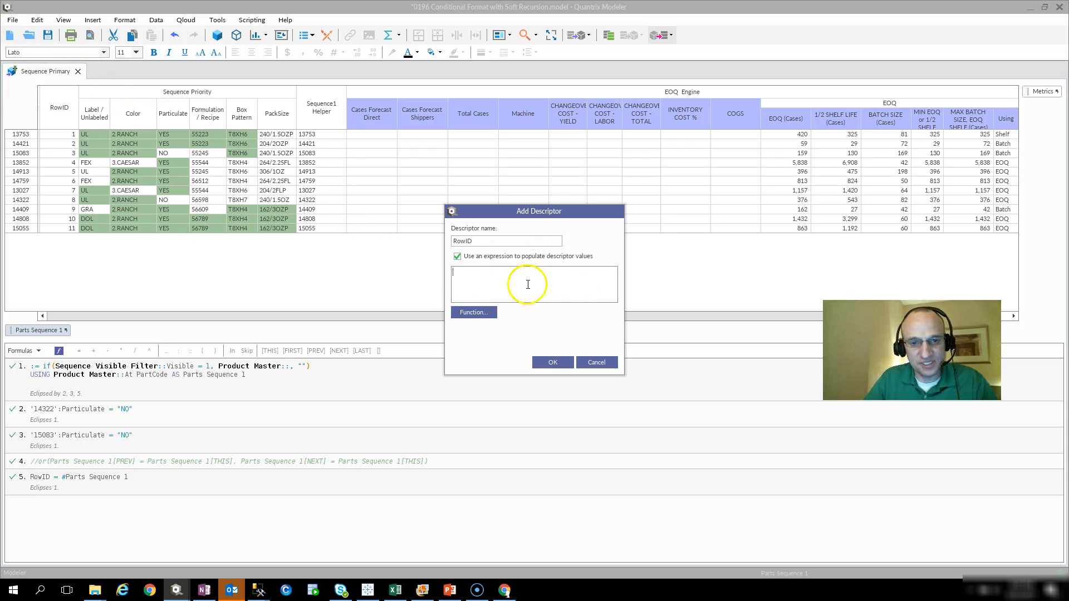
{"action": "type", "text": "Sequence"}
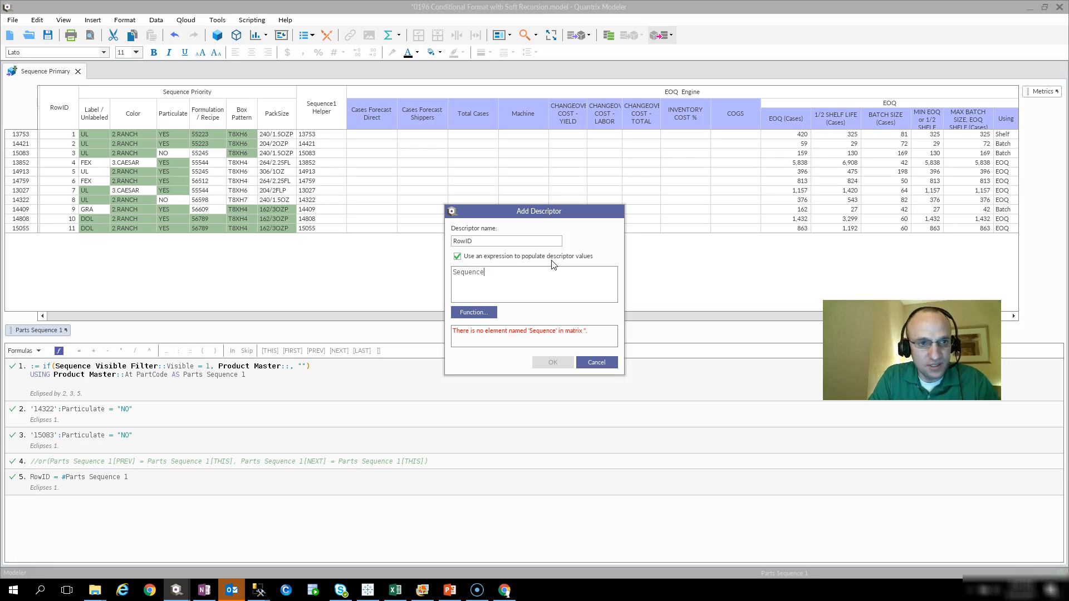
{"action": "type", "text": " Primary::"}
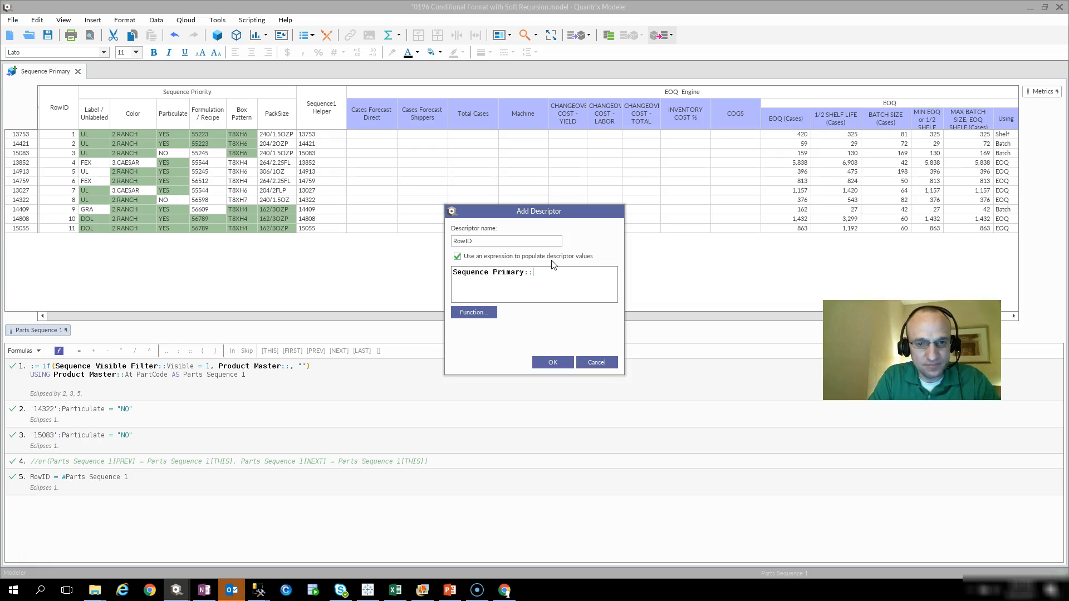
{"action": "type", "text": "Pa"}
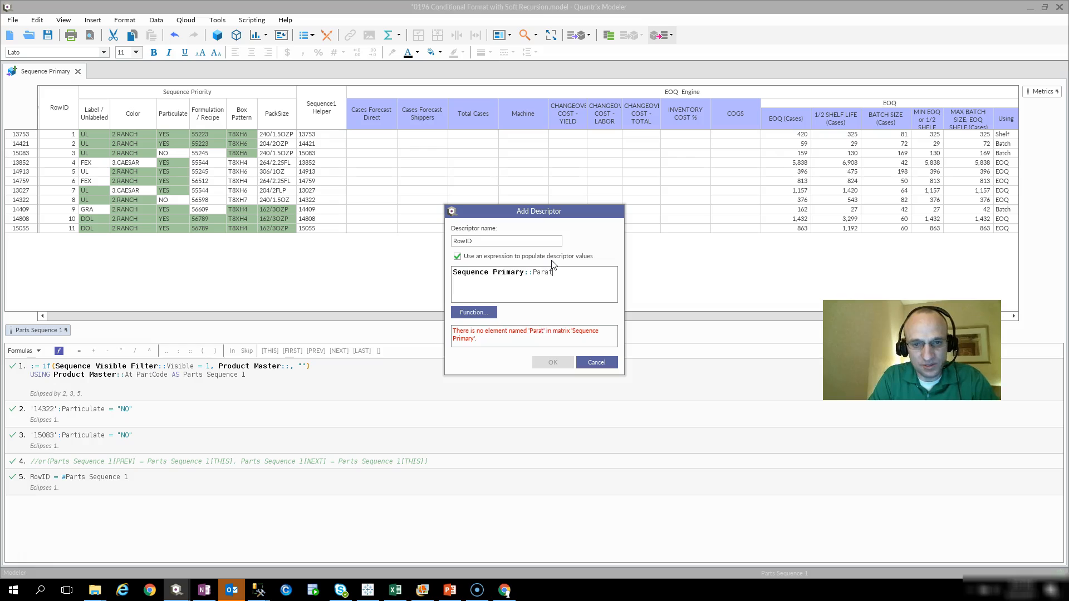
{"action": "type", "text": "rts Sequ"}
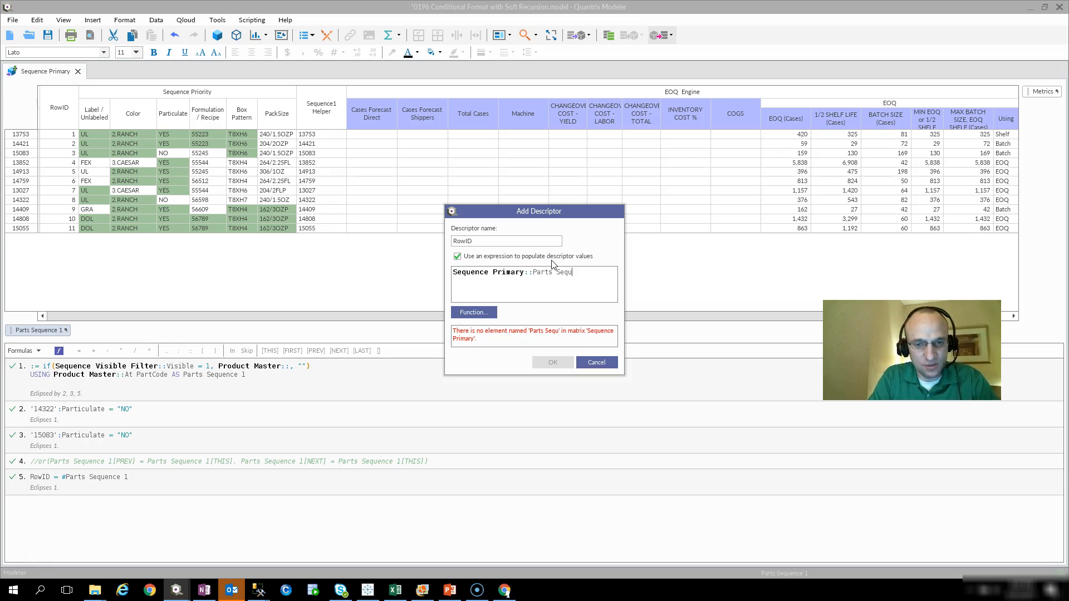
{"action": "type", "text": "ence 1"}
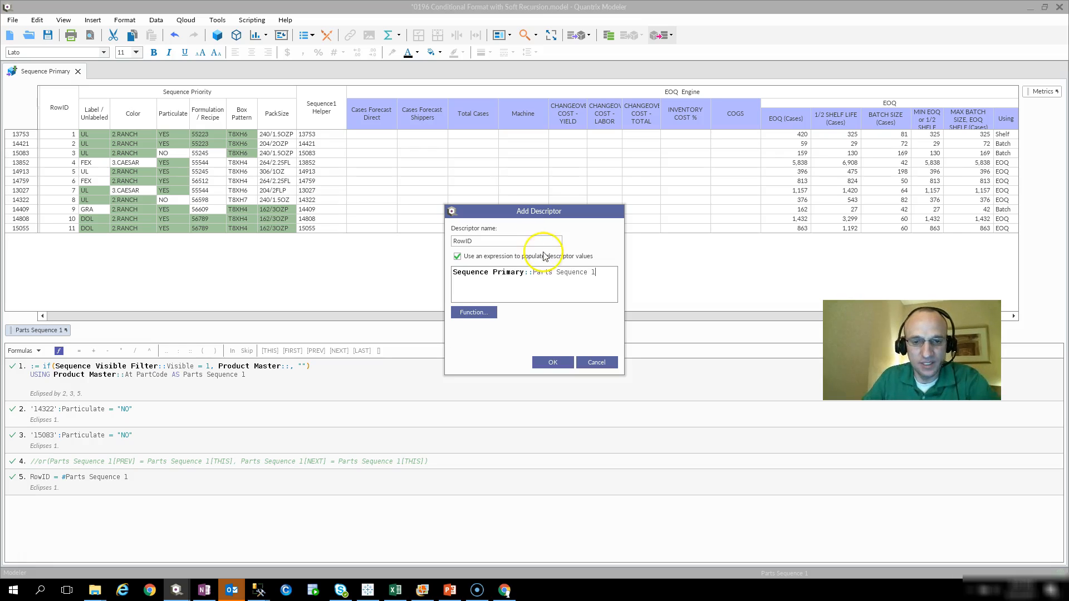
{"action": "left_click", "coordinate": [551, 363]}
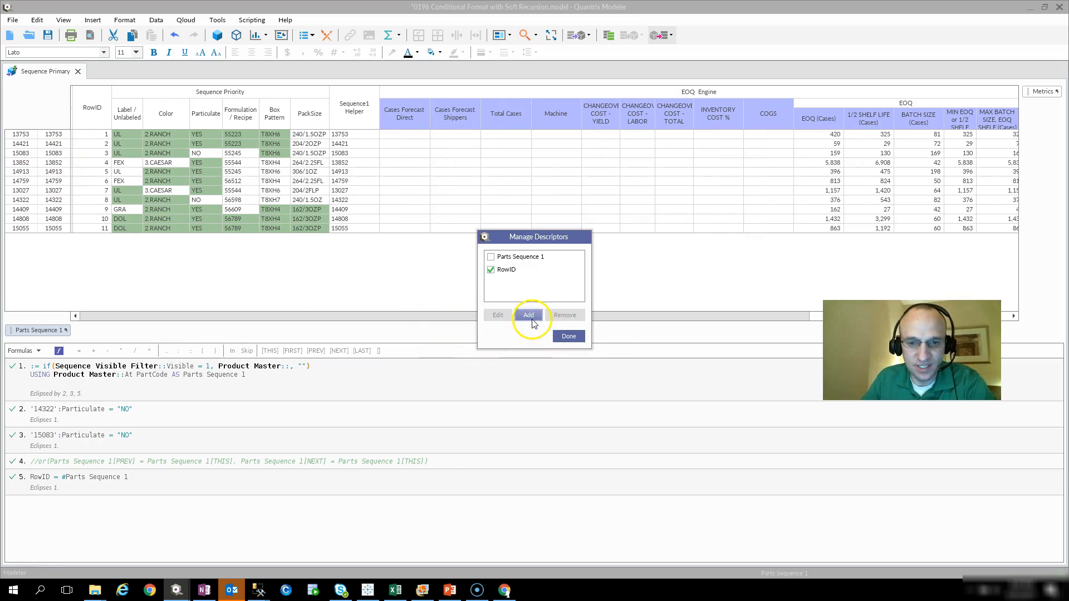
Edit the RowID descriptor's expression to #Sequence Primary::Parts Sequence 1 and finish managing the descriptors
{"action": "left_click", "coordinate": [508, 270]}
{"action": "left_click", "coordinate": [497, 315]}
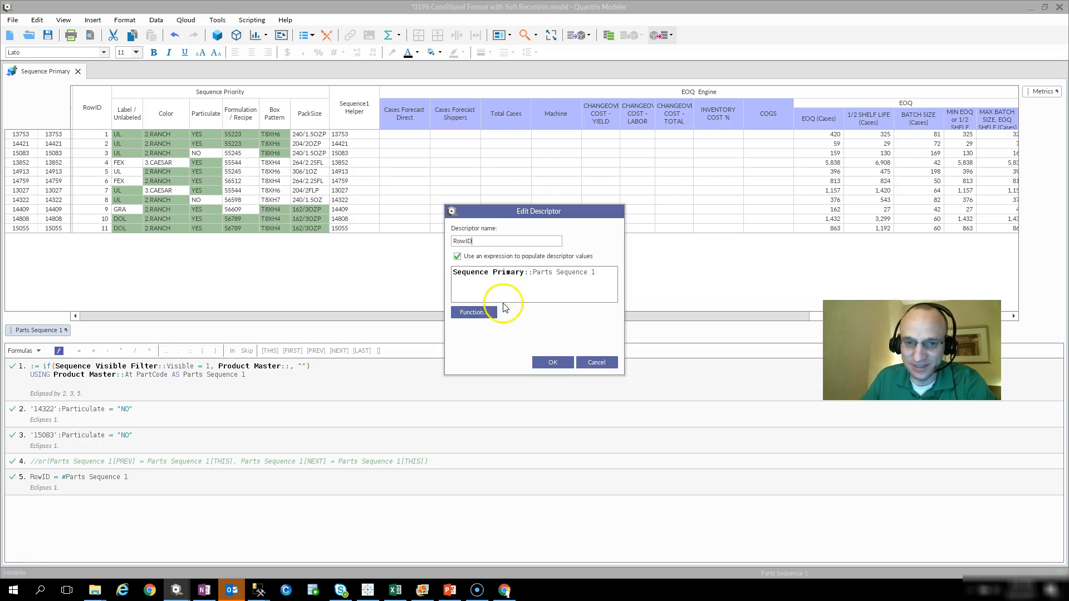
{"action": "left_click", "coordinate": [453, 272]}
{"action": "type", "text": "#"}
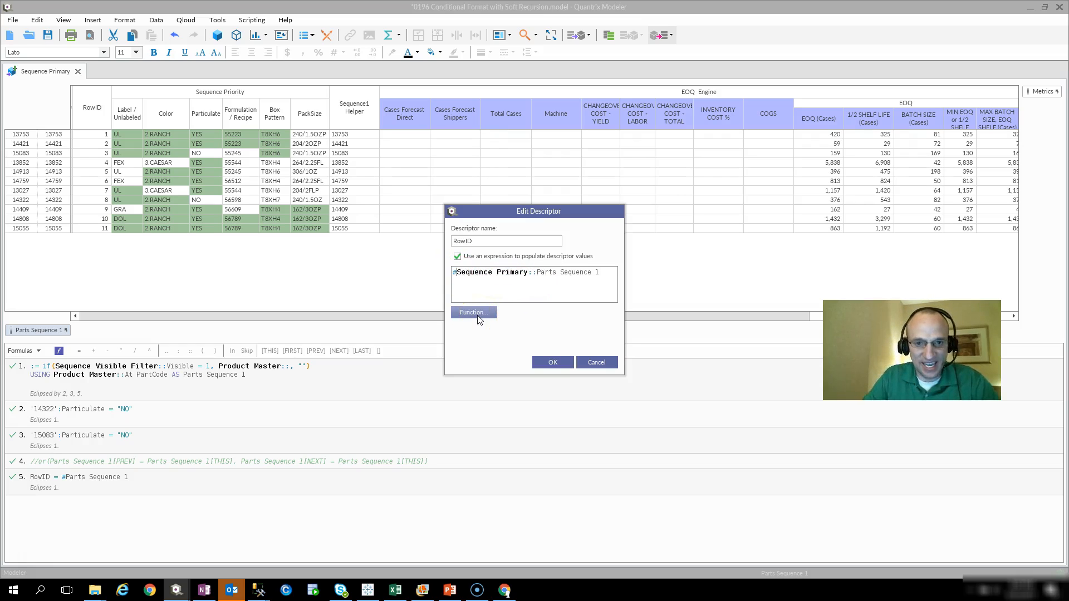
{"action": "left_click", "coordinate": [554, 362]}
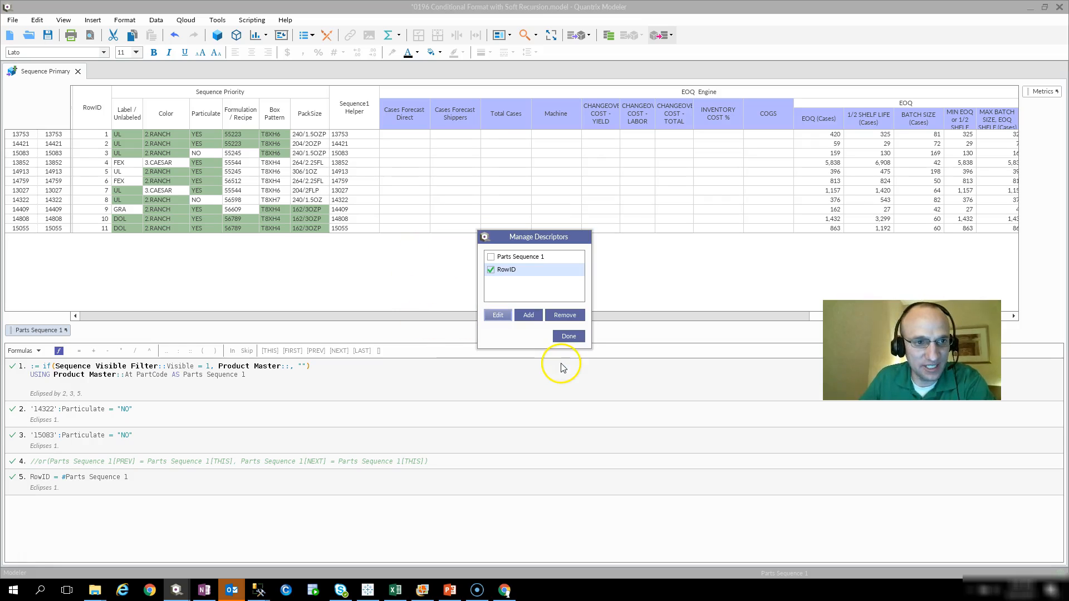
{"action": "left_click", "coordinate": [568, 336]}
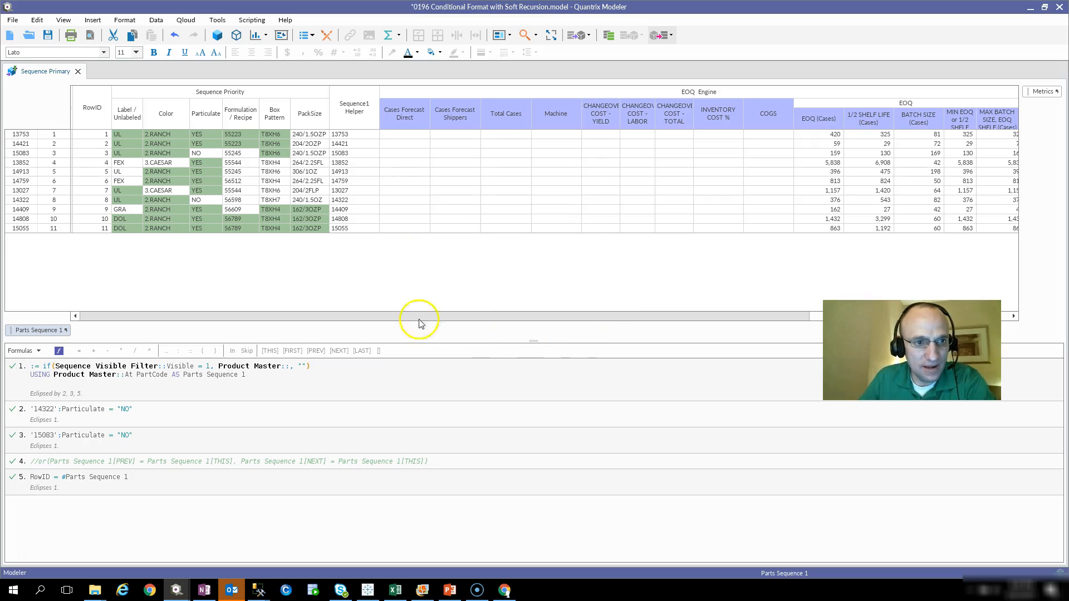
Examine the RowID descriptor's values beside the part codes and compare them with the RowID column while looking across the matrix
{"action": "left_click", "coordinate": [55, 144]}
{"action": "left_click_drag", "start_coordinate": [54, 146], "coordinate": [68, 205]}
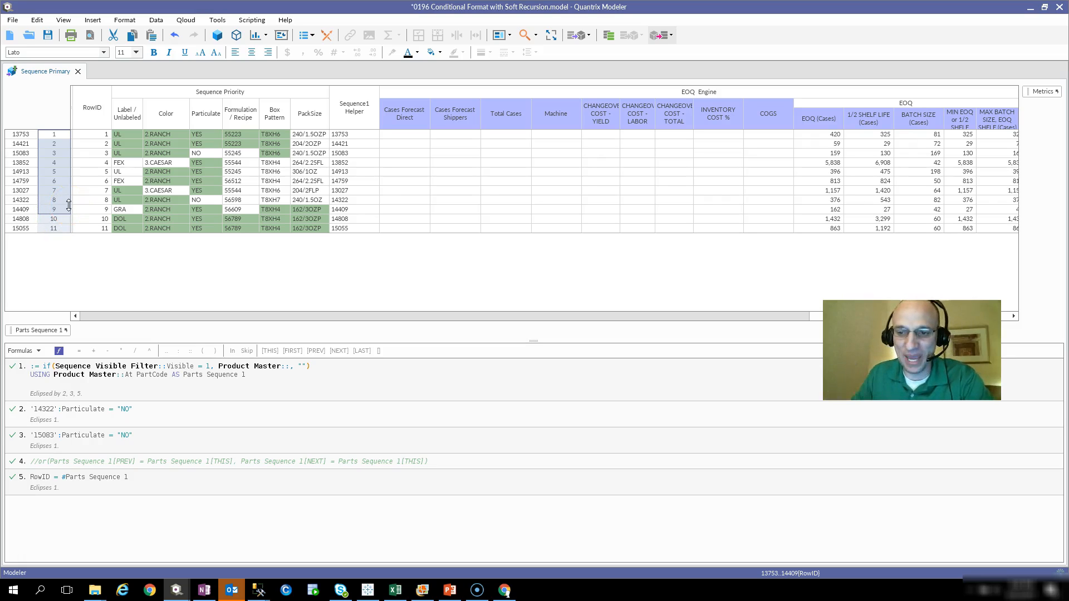
{"action": "left_click_drag", "start_coordinate": [119, 315], "coordinate": [3, 287]}
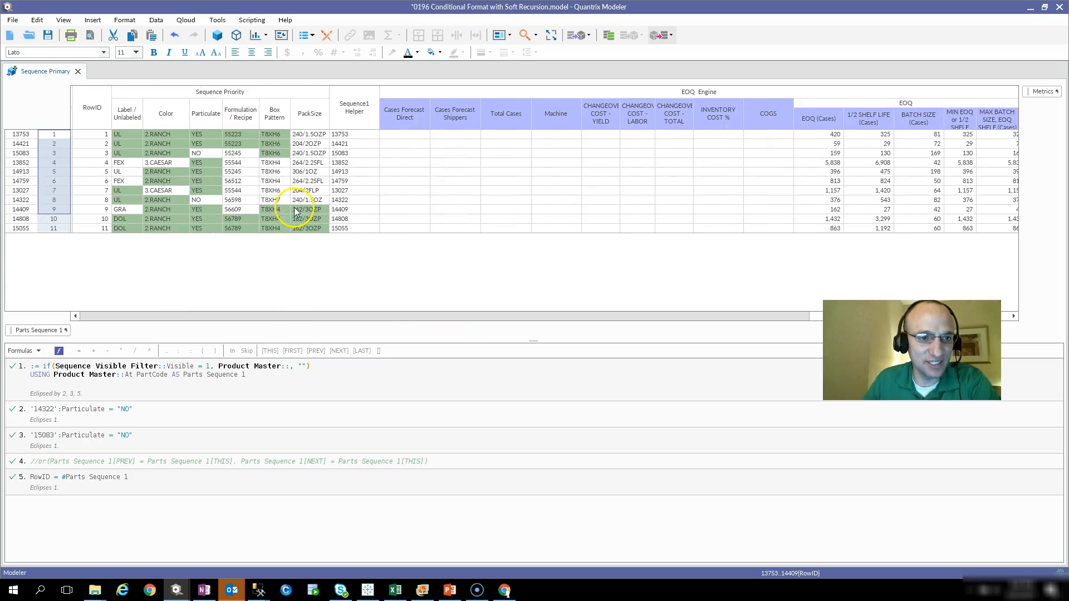
{"action": "left_click", "coordinate": [271, 200]}
{"action": "left_click", "coordinate": [709, 311]}
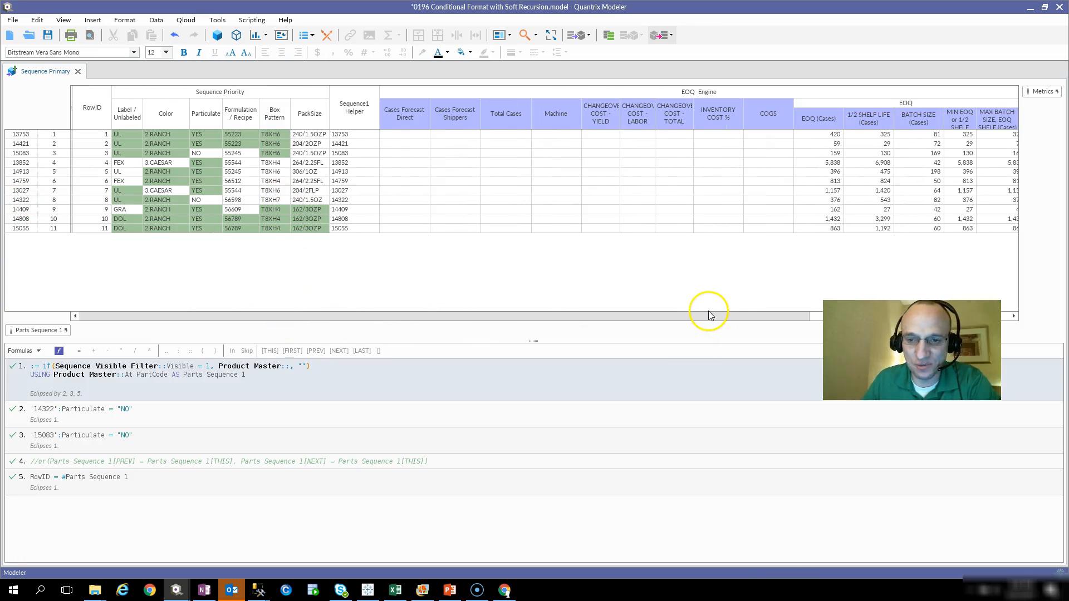
{"action": "left_click_drag", "start_coordinate": [706, 311], "coordinate": [159, 278]}
{"action": "left_click", "coordinate": [51, 144]}
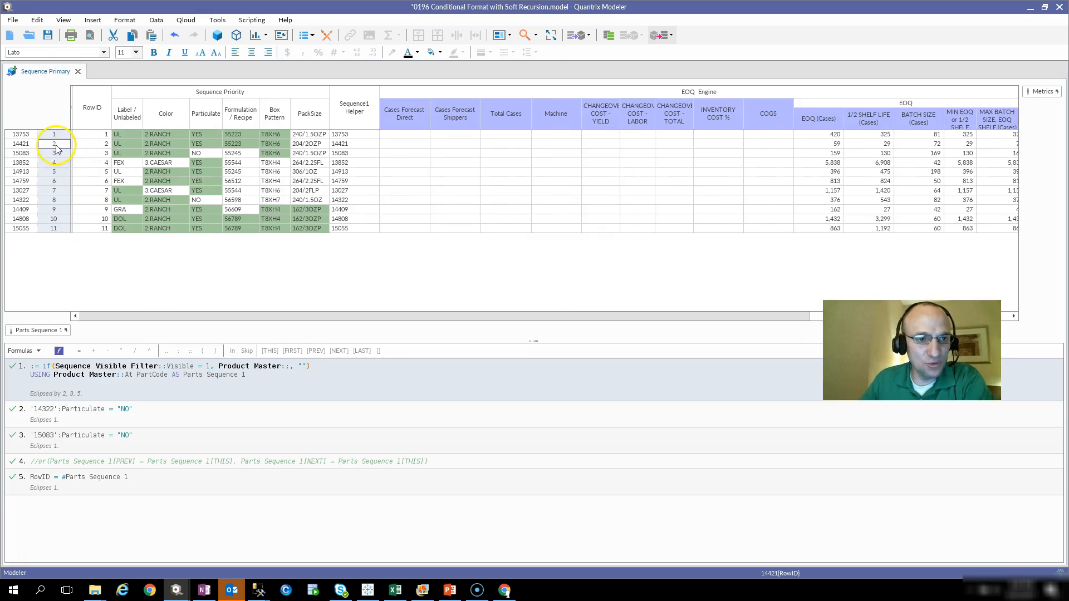
{"action": "left_click", "coordinate": [54, 219]}
{"action": "left_click", "coordinate": [54, 181]}
{"action": "left_click", "coordinate": [54, 162]}
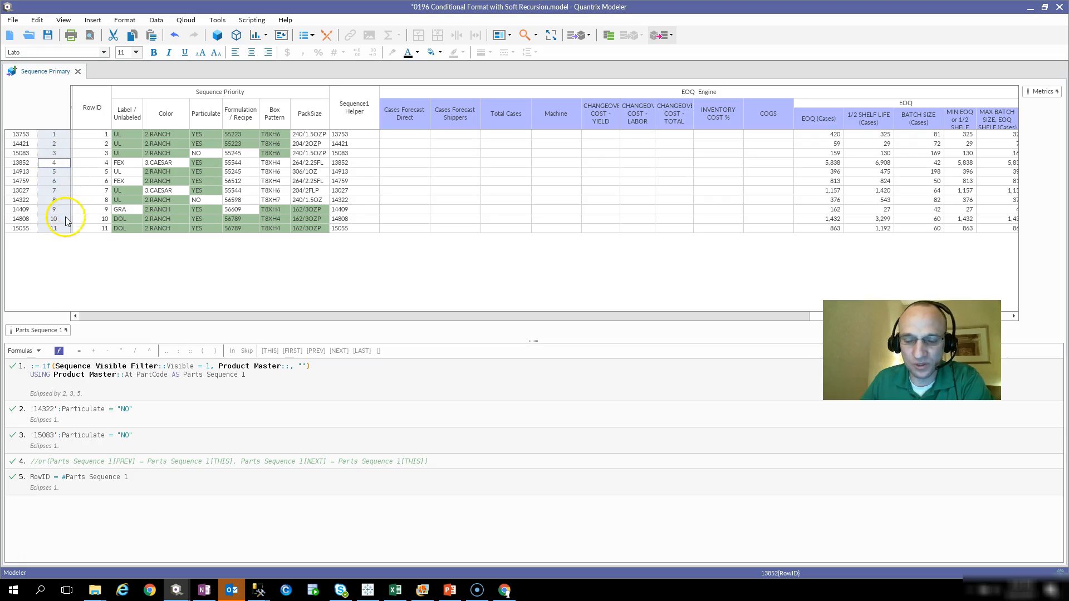